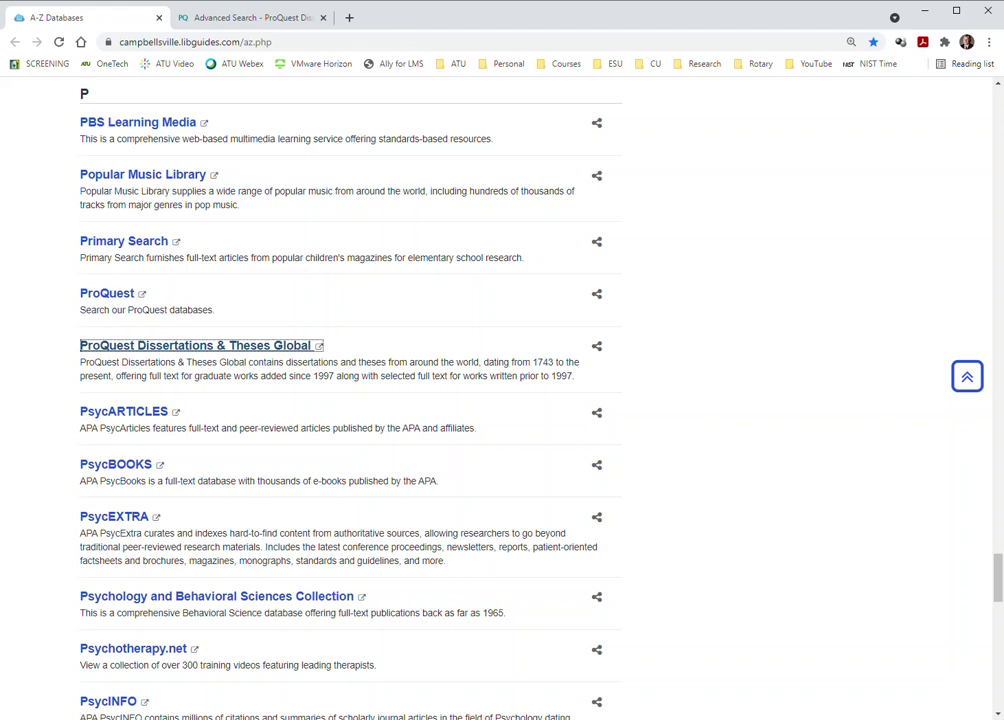
- Return to the ProQuest Advanced Search for ethic*, leadership and restaurant*, and show restaurant*'s field options
{"action": "left_click", "coordinate": [43, 365]}
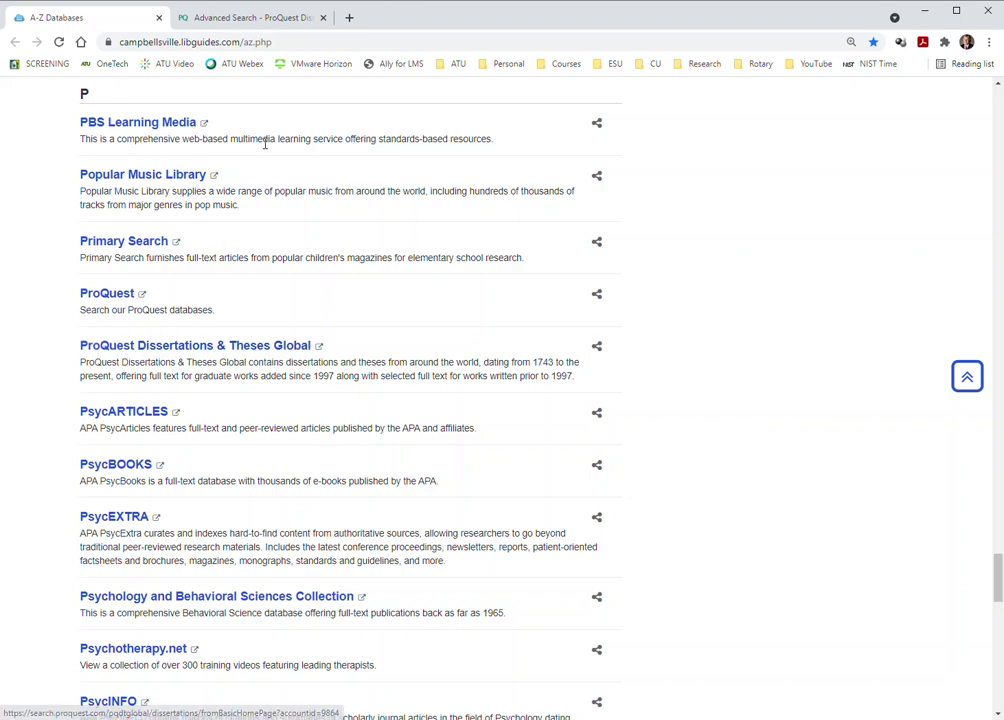
{"action": "left_click", "coordinate": [281, 20]}
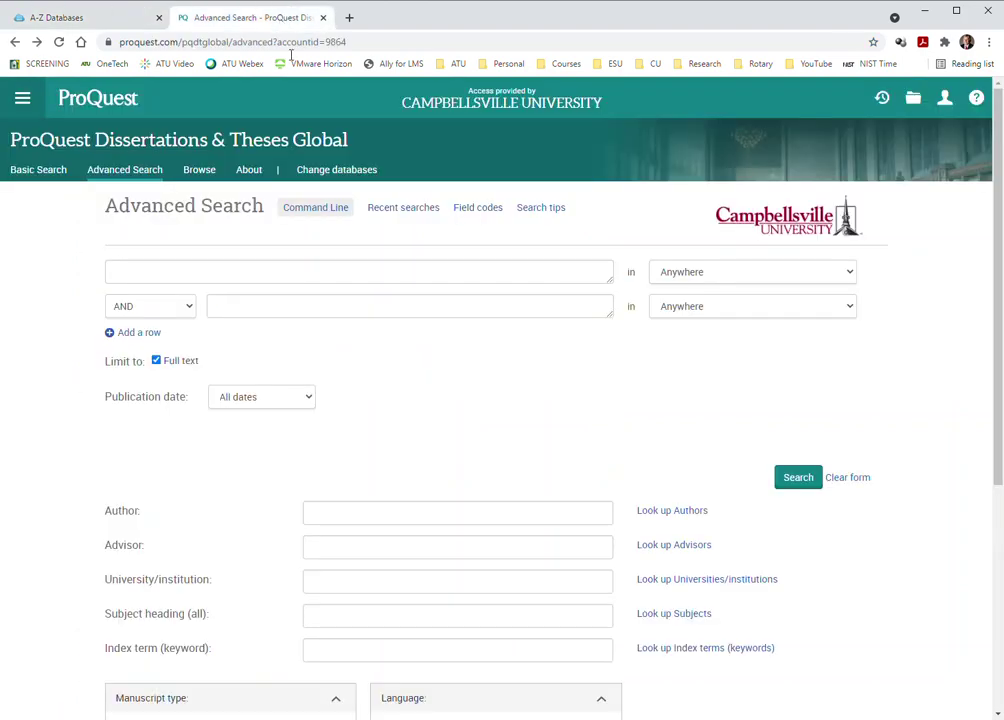
{"action": "left_click", "coordinate": [38, 170]}
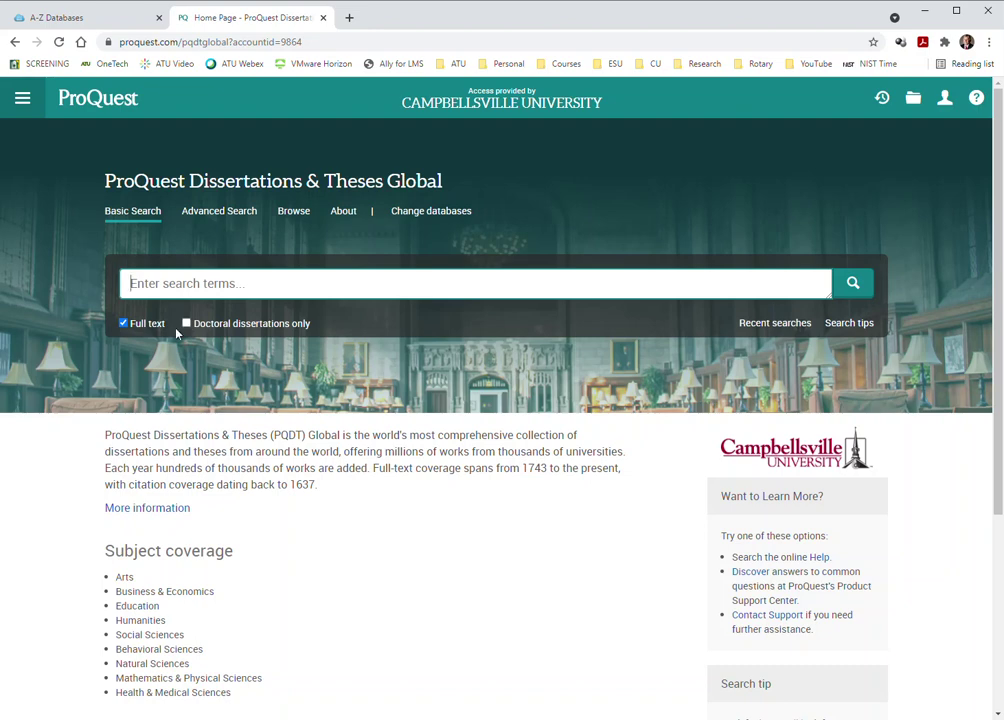
{"action": "left_click", "coordinate": [219, 211]}
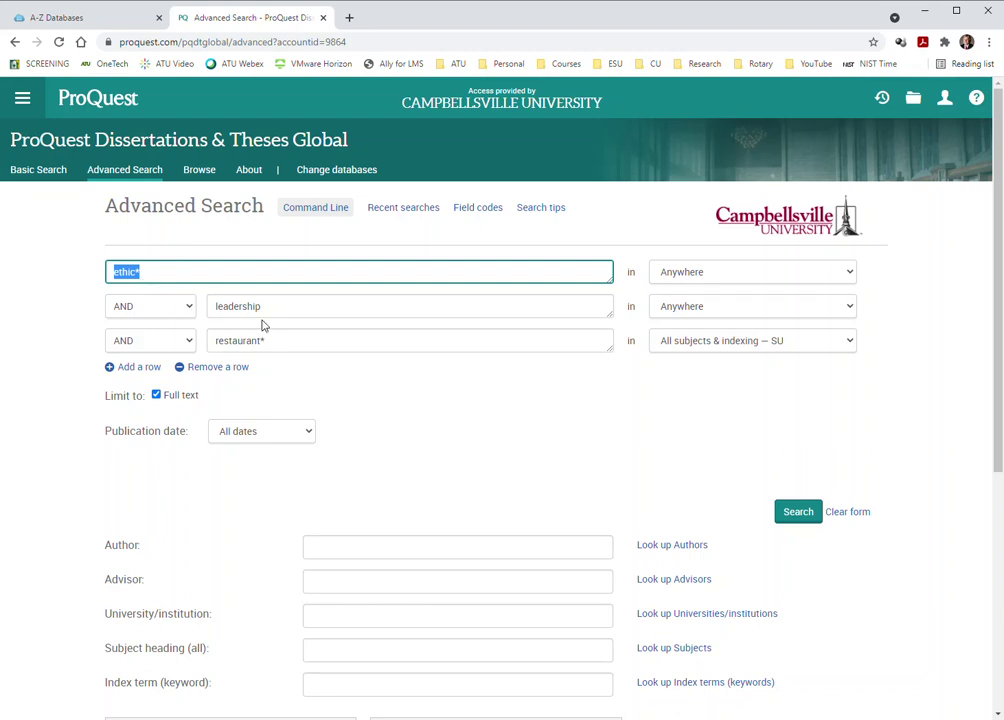
{"action": "left_click", "coordinate": [714, 379]}
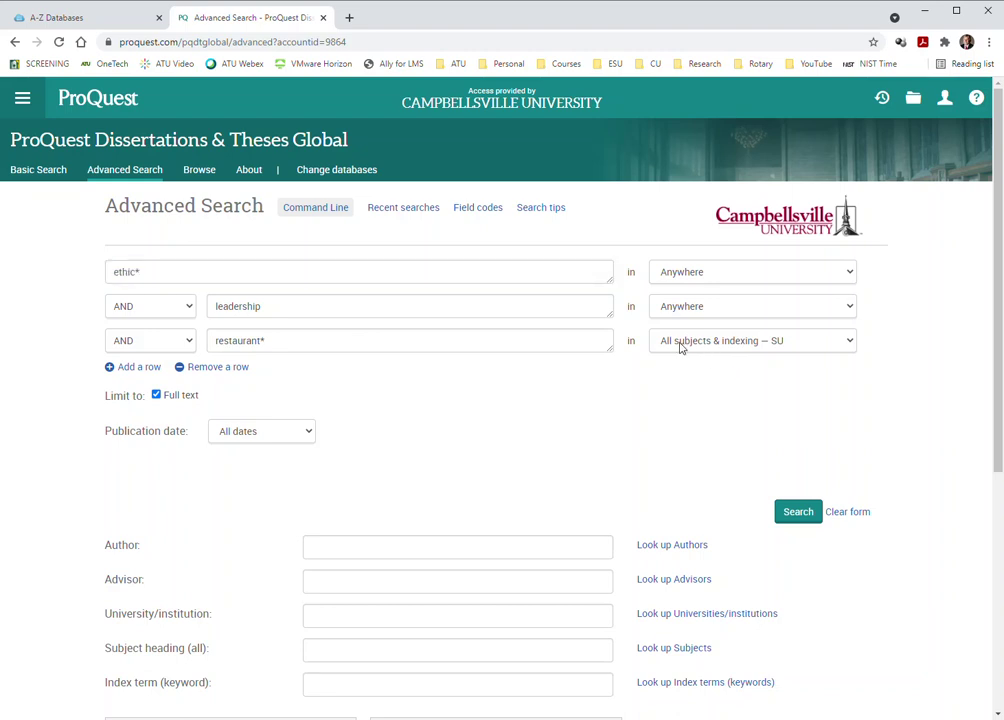
{"action": "left_click", "coordinate": [677, 346]}
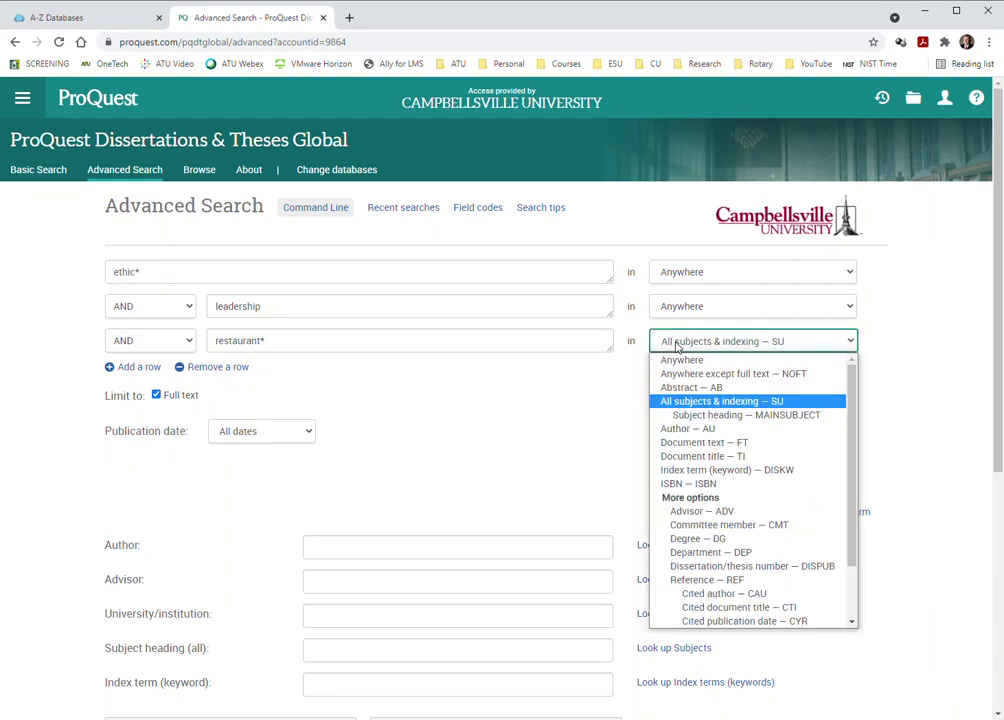
- Reselect 'All subjects & indexing — SU' as the search field for restaurant*
{"action": "left_click", "coordinate": [786, 401]}
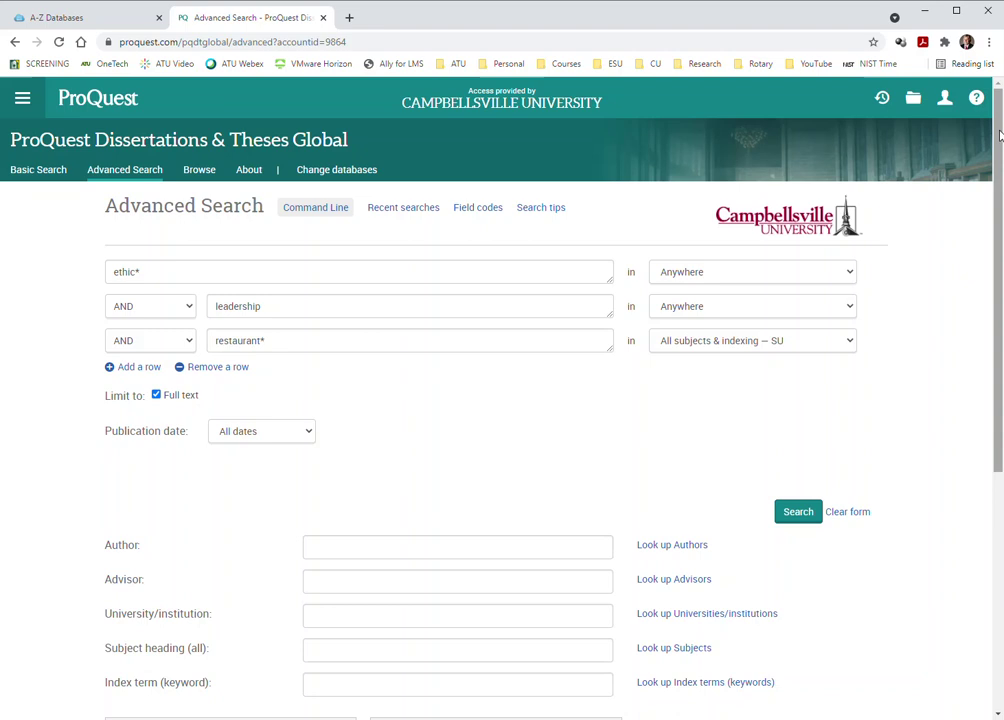
- Uncheck Doctoral dissertations under Manuscript type
{"action": "scroll", "coordinate": [500, 400], "scroll_direction": "down", "scroll_amount": 3}
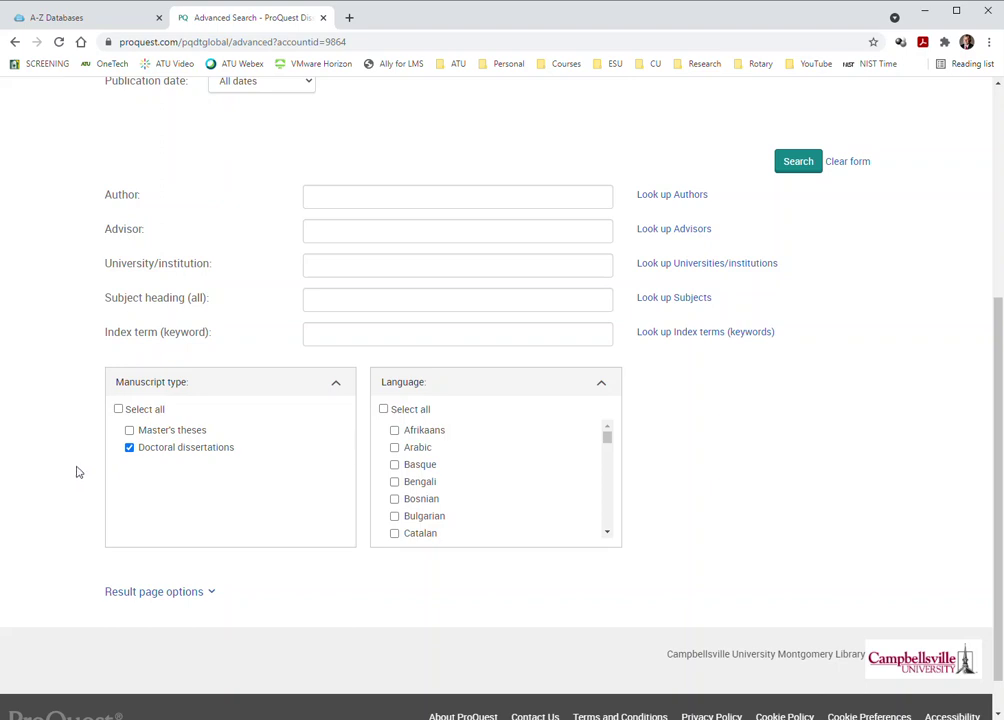
{"action": "left_click", "coordinate": [128, 447]}
{"action": "scroll", "coordinate": [70, 495], "scroll_direction": "up", "scroll_amount": 5}
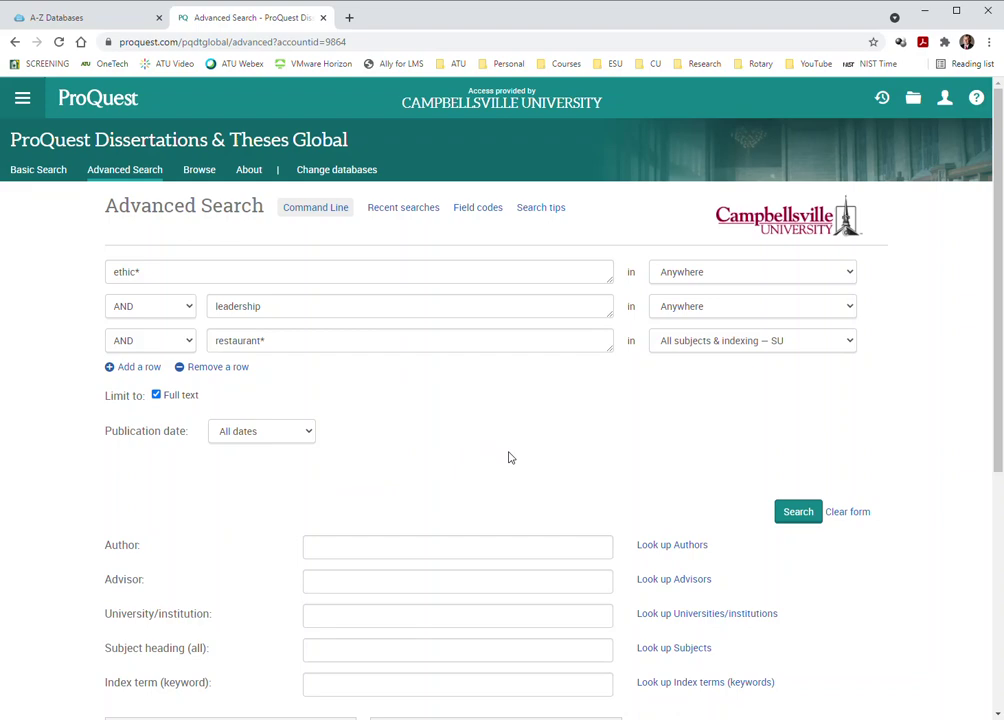
- Run the ethic* AND leadership AND su(restaurant*) search to get 189 full-text results
{"action": "left_click", "coordinate": [791, 513]}
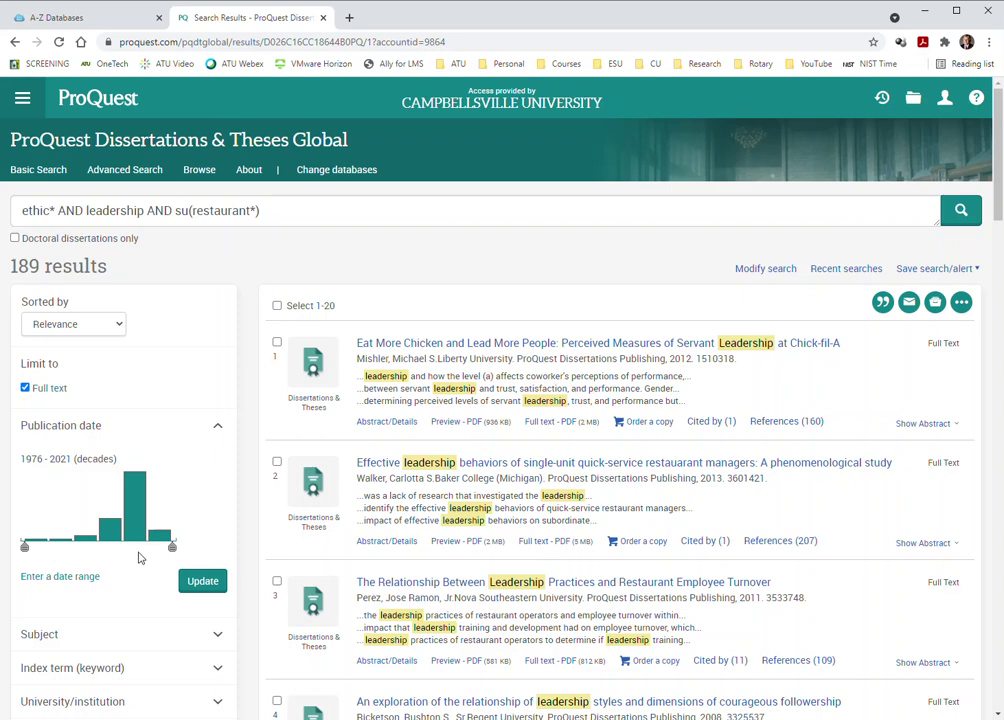
{"action": "mouse_move", "coordinate": [134, 534]}
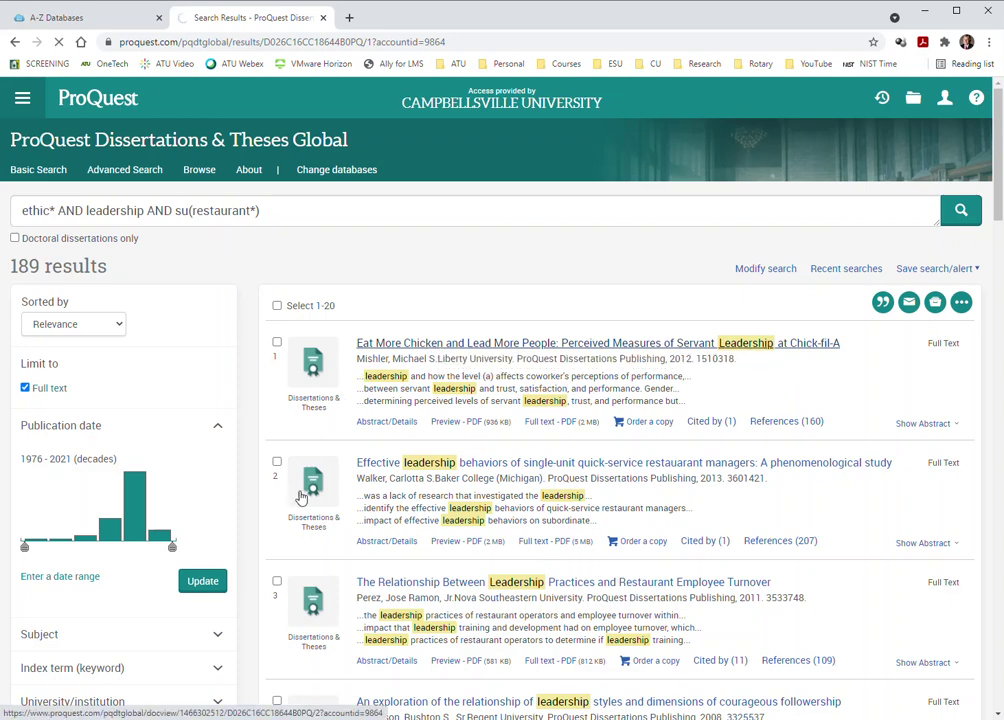
- Open the full-text PDF of 'Eat More Chicken and Lead More People', the first result
{"action": "left_click", "coordinate": [140, 648]}
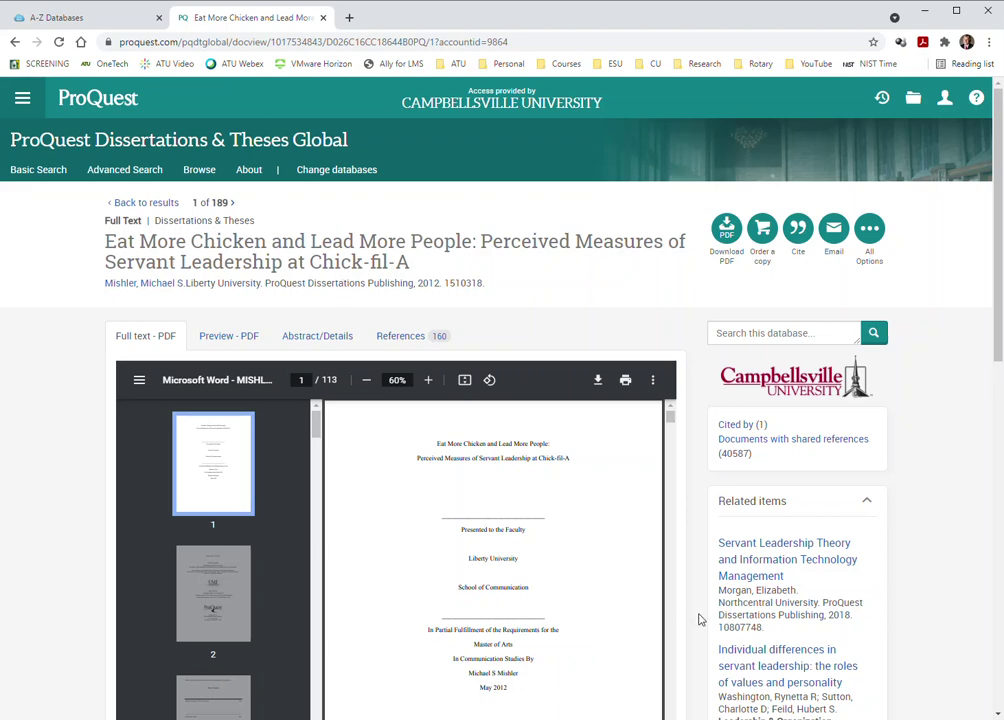
{"action": "scroll", "coordinate": [690, 620], "scroll_direction": "down", "scroll_amount": 2}
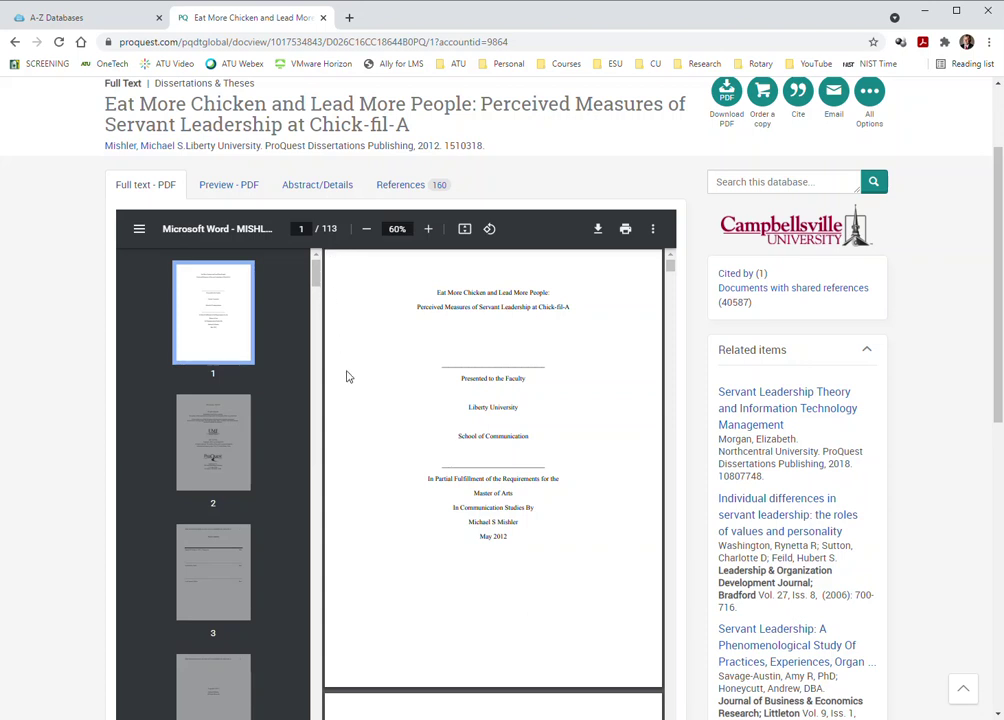
- Scroll the PDF past the abstract and acknowledgements to the Table of Contents on page 8
{"action": "scroll", "coordinate": [367, 408], "scroll_direction": "down", "scroll_amount": 6}
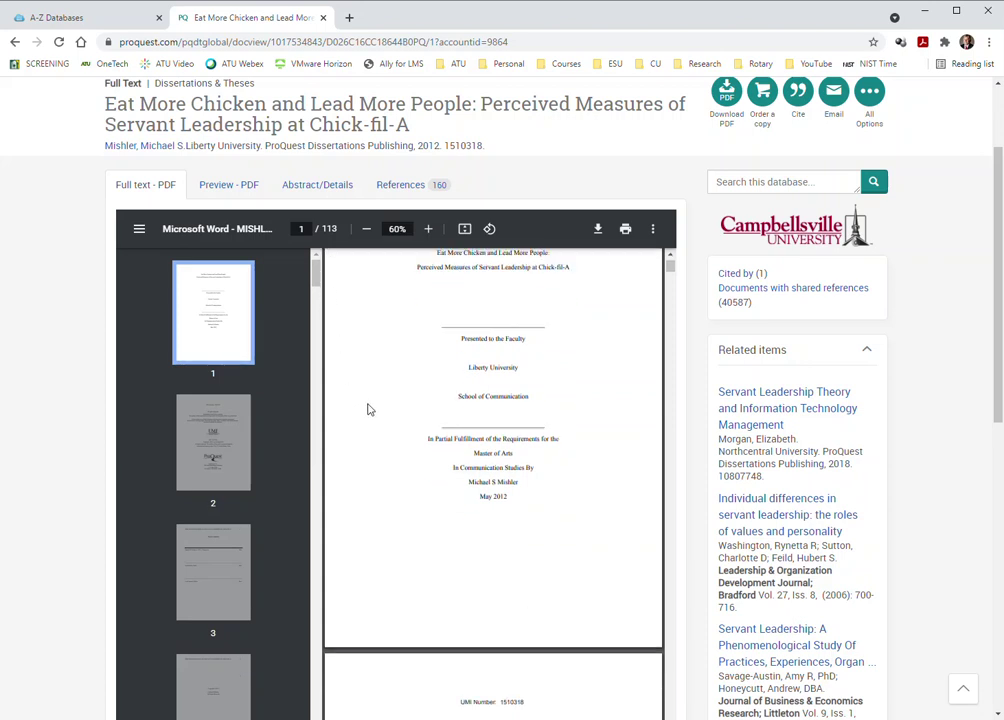
{"action": "scroll", "coordinate": [367, 401], "scroll_direction": "down", "scroll_amount": 3}
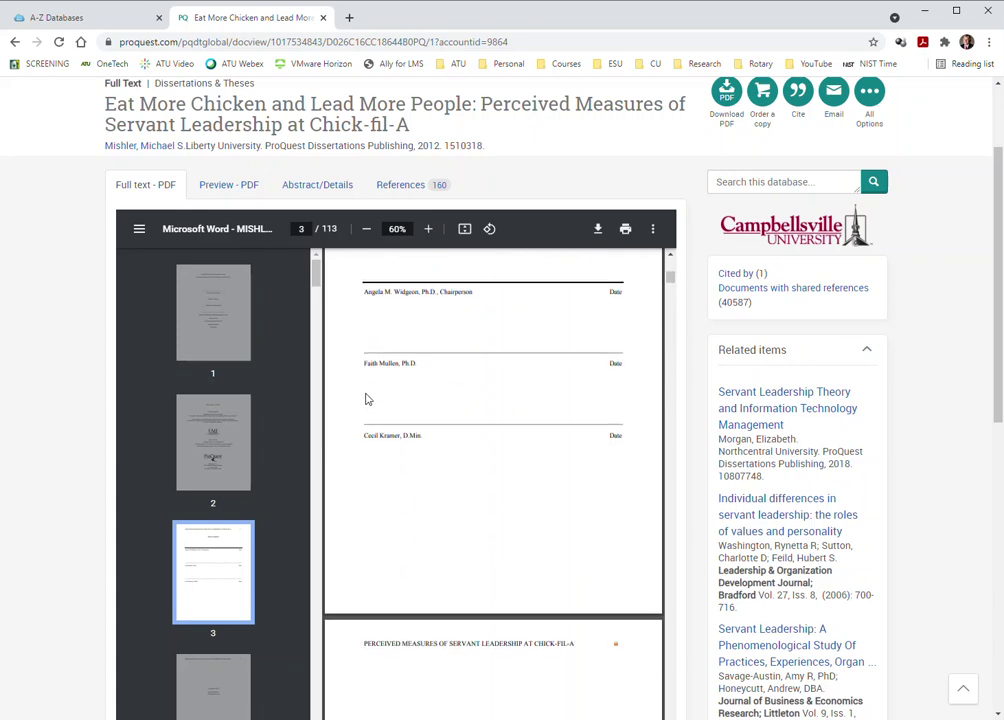
{"action": "scroll", "coordinate": [361, 403], "scroll_direction": "down", "scroll_amount": 10}
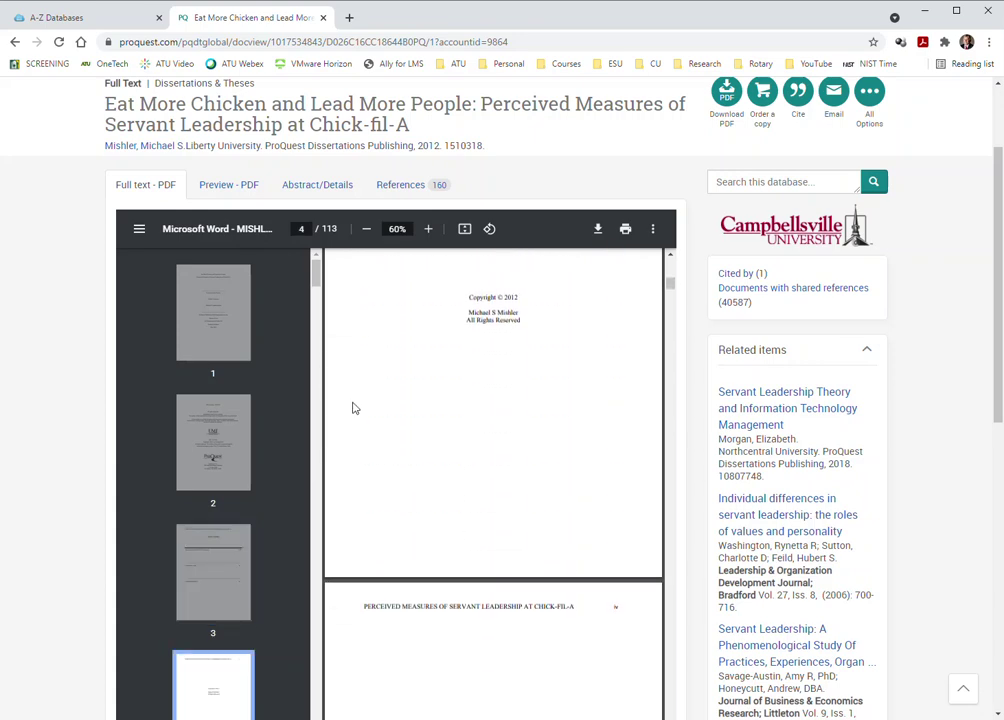
{"action": "scroll", "coordinate": [348, 407], "scroll_direction": "down", "scroll_amount": 6}
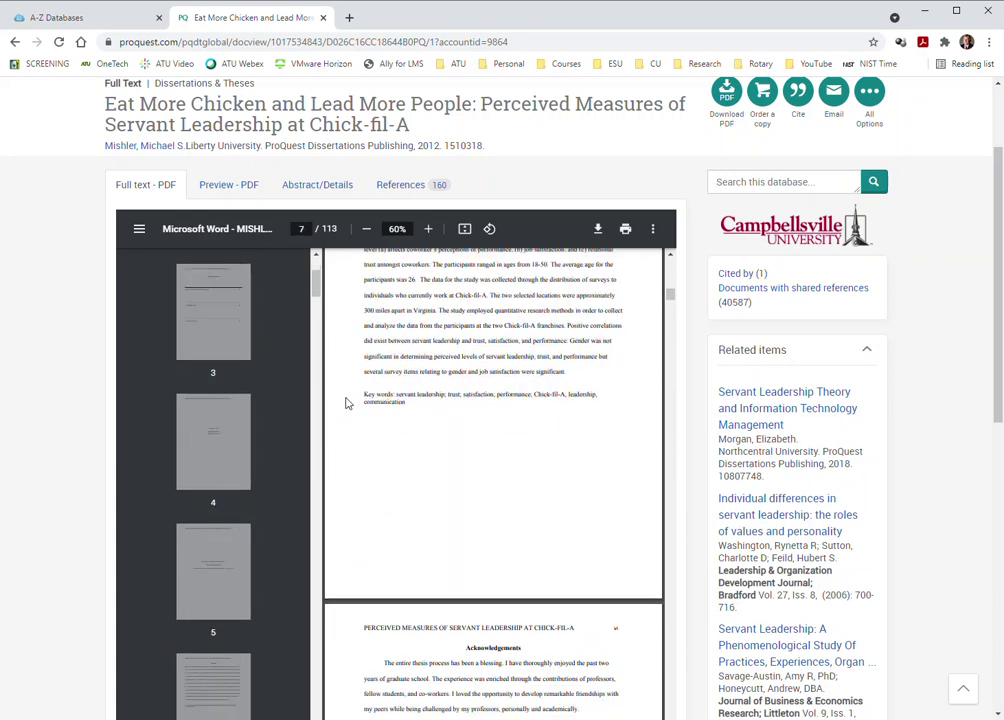
{"action": "scroll", "coordinate": [343, 404], "scroll_direction": "down", "scroll_amount": 4}
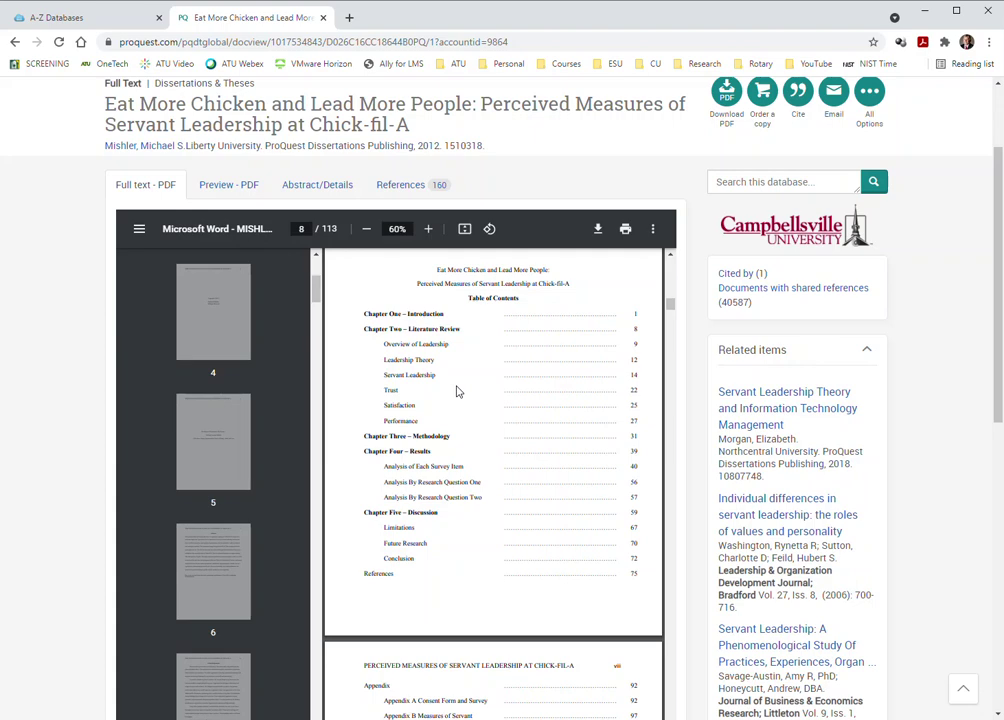
- Go back from the dissertation to the list of 189 results
{"action": "left_click", "coordinate": [15, 42]}
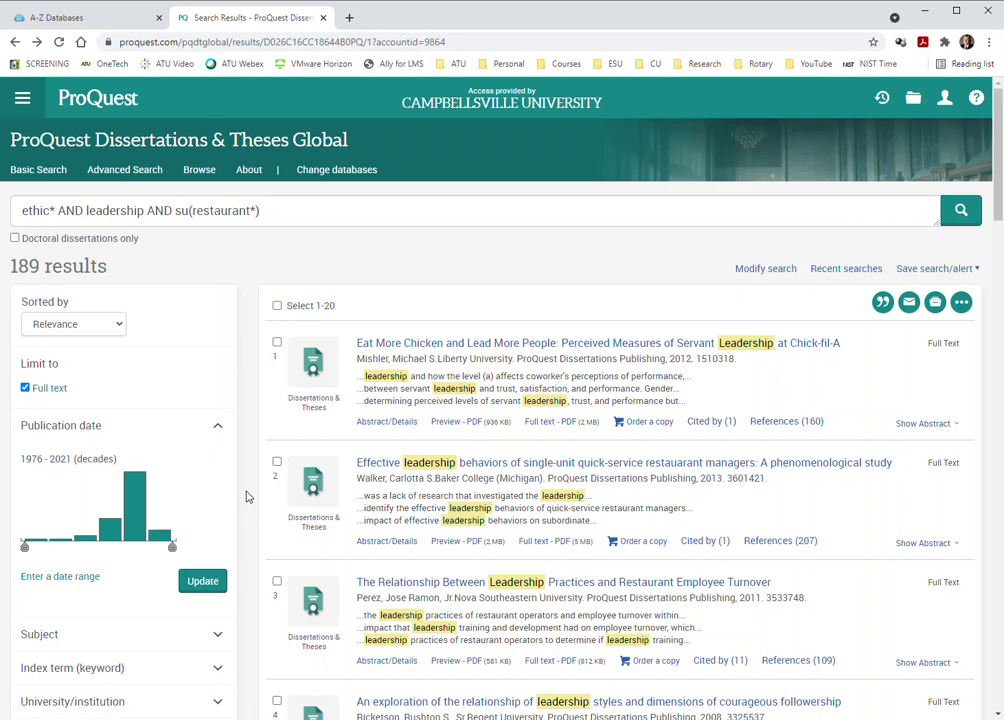
- Narrow the publication date range to 2016–2021, leaving 82 results
{"action": "scroll", "coordinate": [248, 490], "scroll_direction": "down", "scroll_amount": 2}
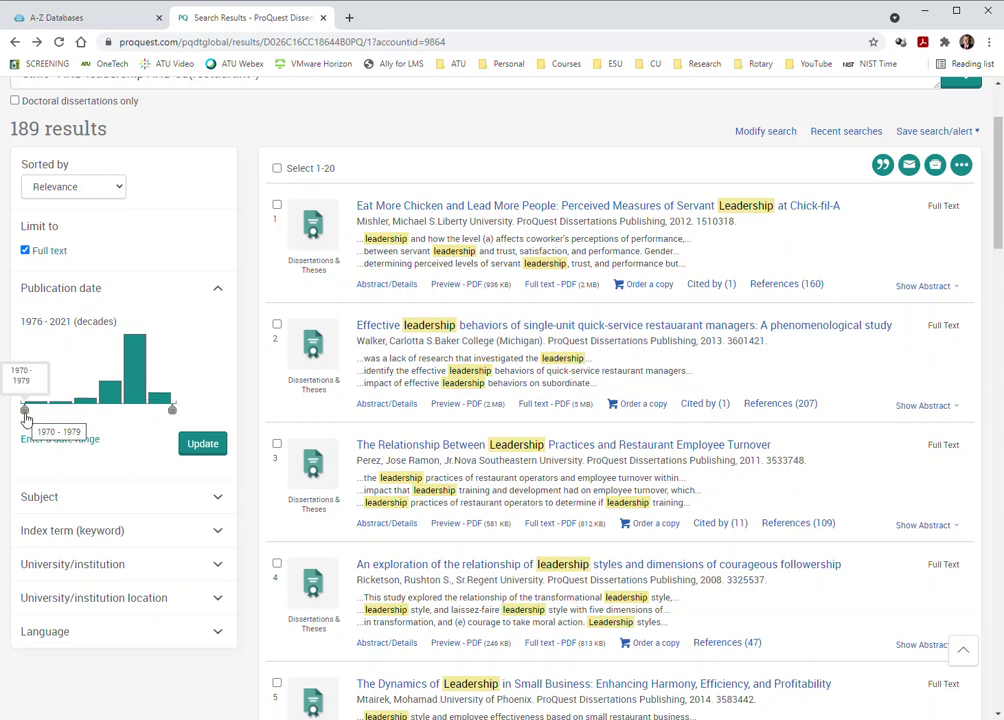
{"action": "left_click_drag", "start_coordinate": [26, 420], "coordinate": [121, 417]}
{"action": "left_click", "coordinate": [203, 443]}
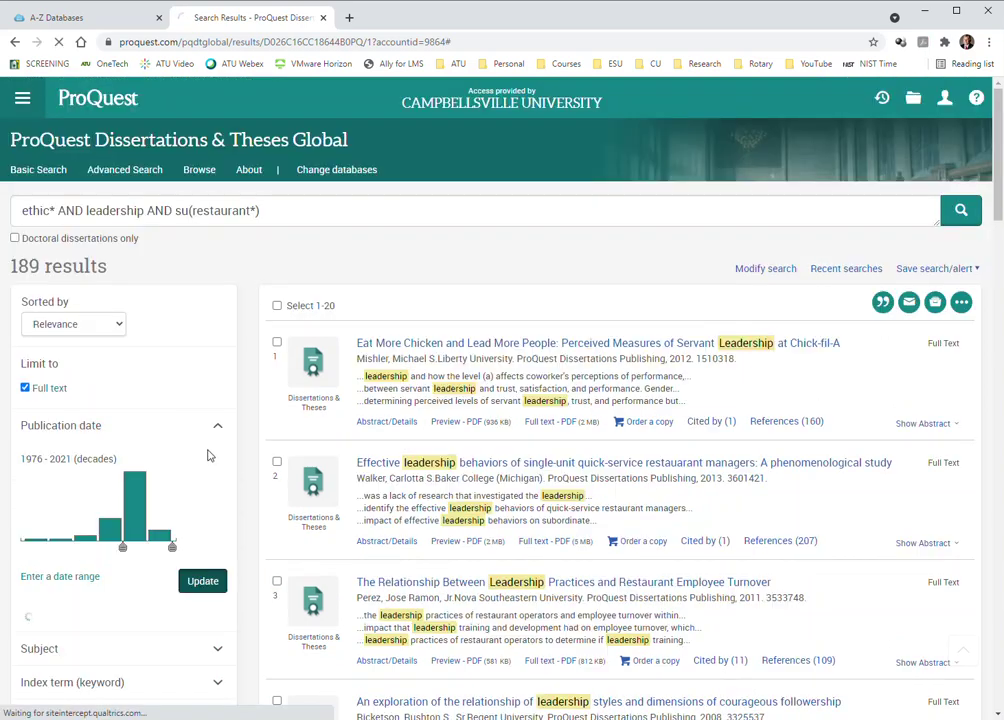
{"action": "scroll", "coordinate": [243, 475], "scroll_direction": "down", "scroll_amount": 2}
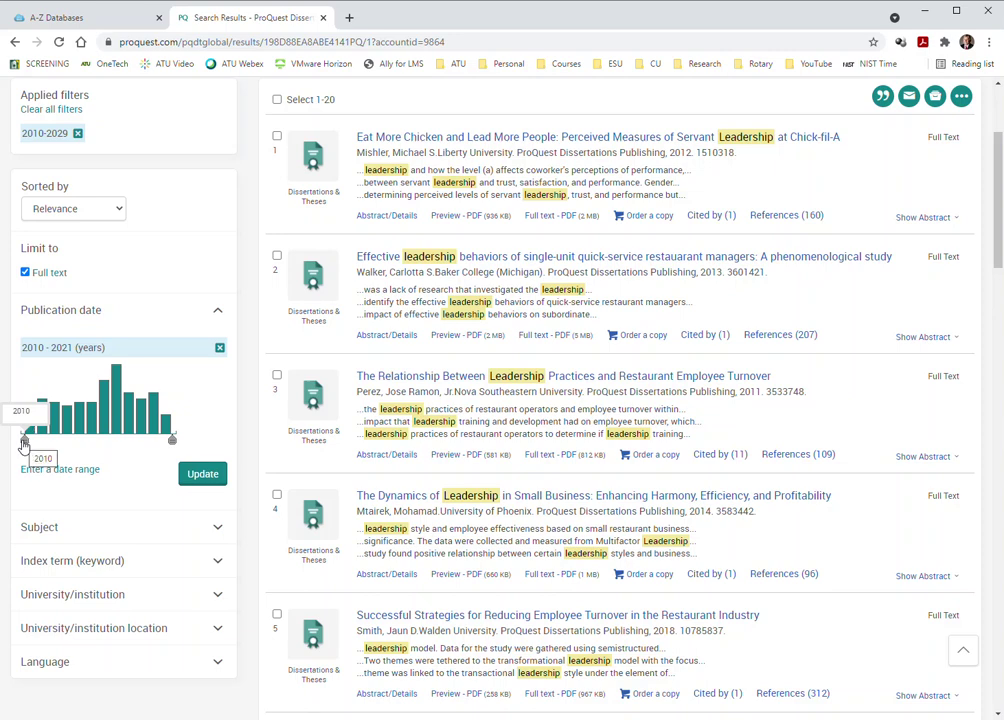
{"action": "left_click_drag", "start_coordinate": [24, 441], "coordinate": [99, 448]}
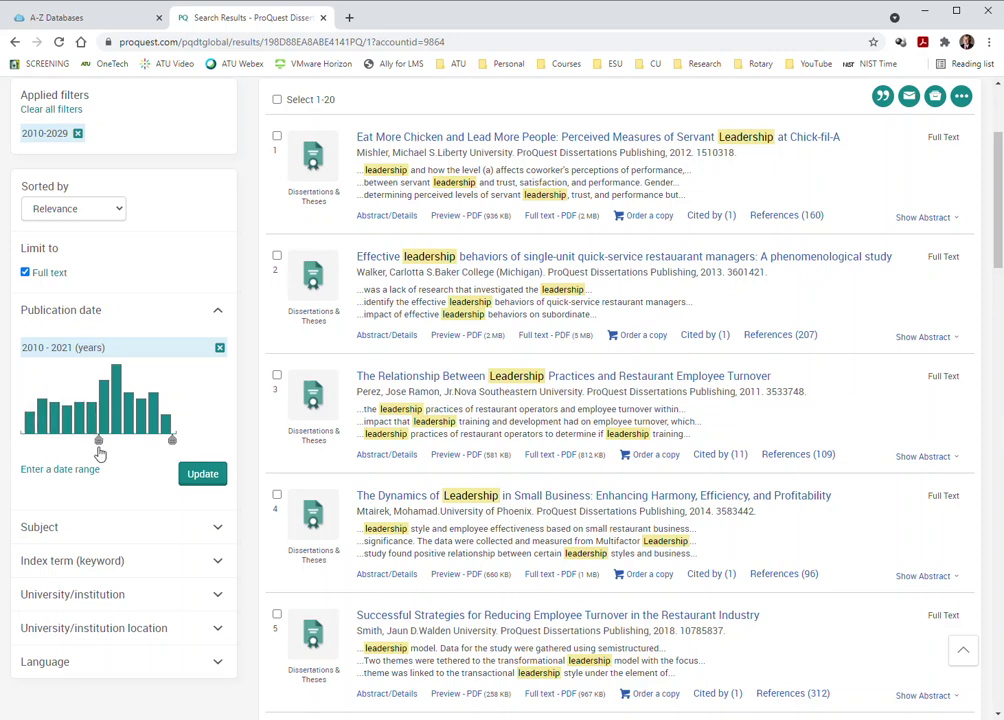
{"action": "left_click", "coordinate": [202, 473]}
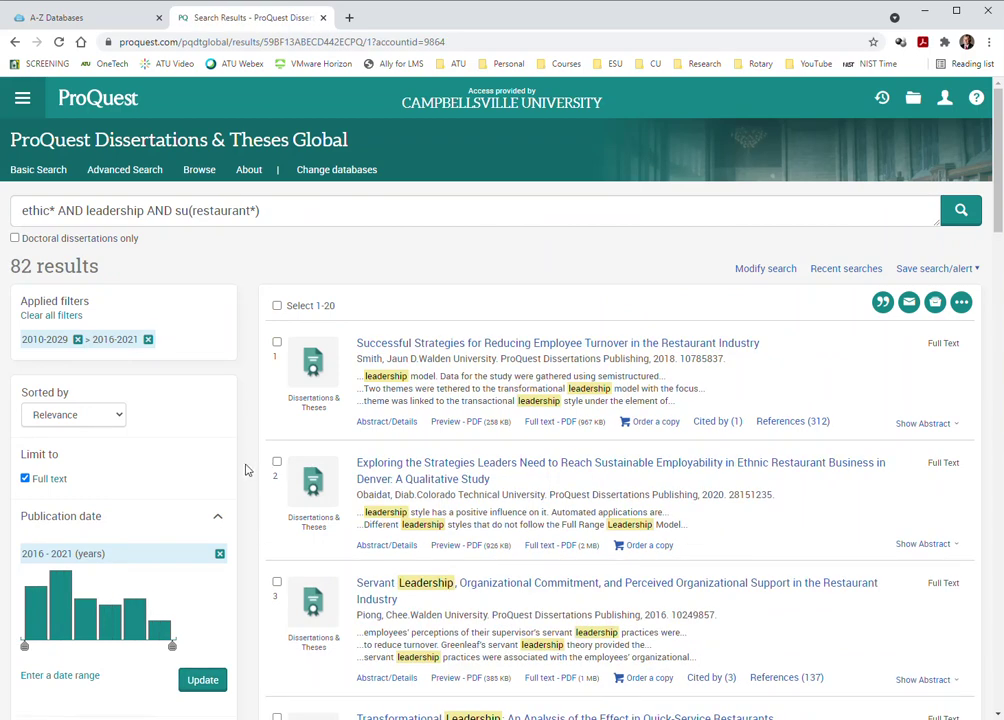
{"action": "scroll", "coordinate": [246, 470], "scroll_direction": "down", "scroll_amount": 1}
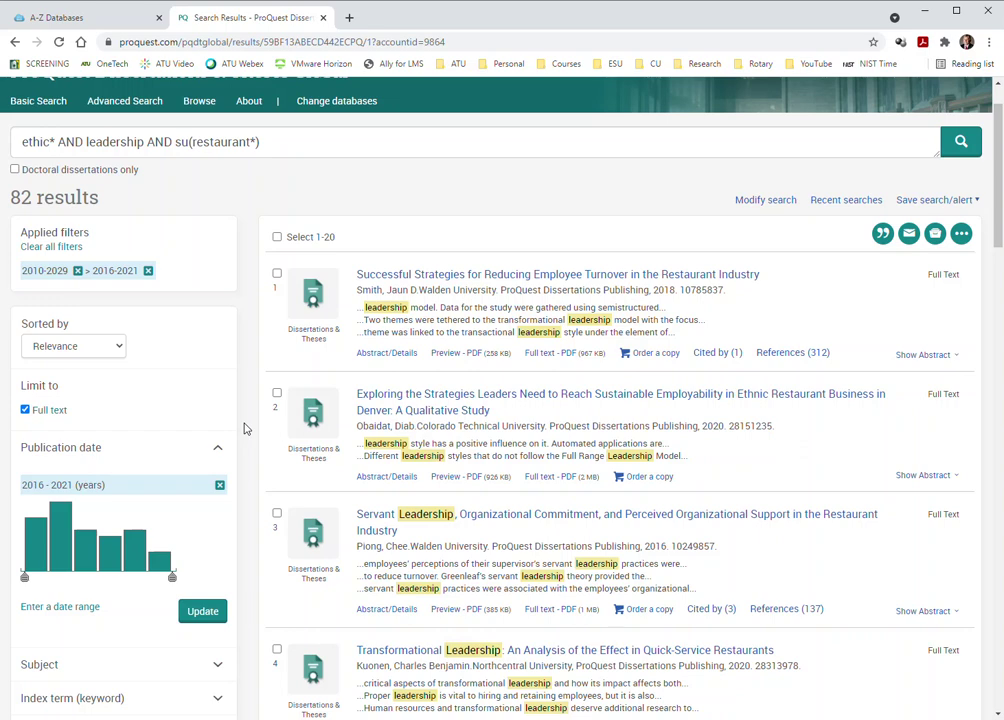
{"action": "scroll", "coordinate": [245, 420], "scroll_direction": "down", "scroll_amount": 3}
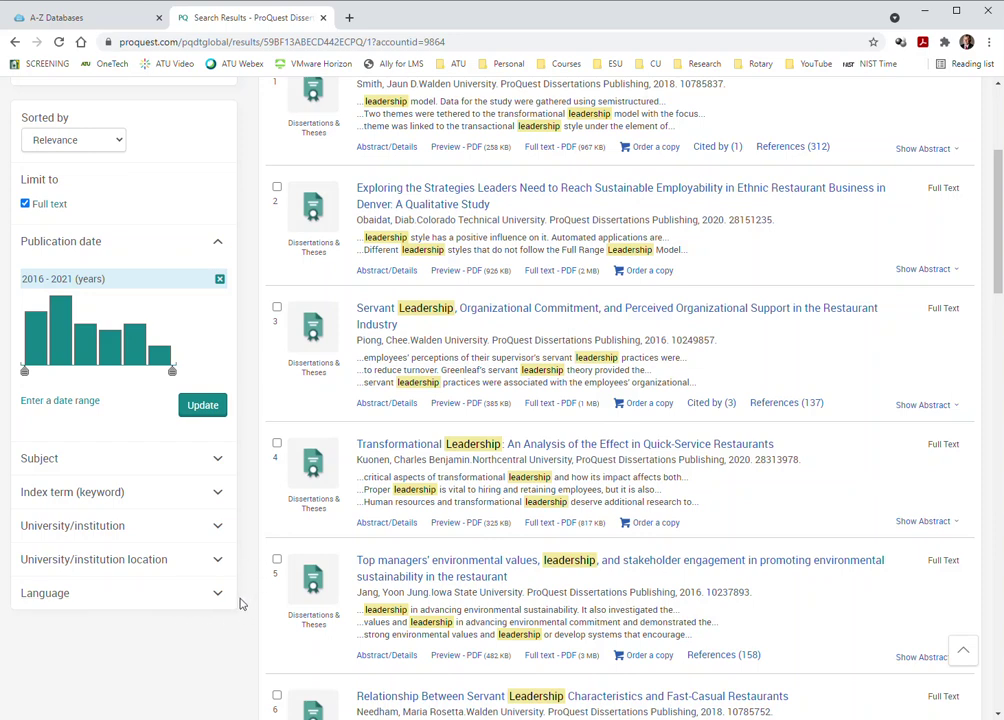
{"action": "scroll", "coordinate": [246, 600], "scroll_direction": "down", "scroll_amount": 1}
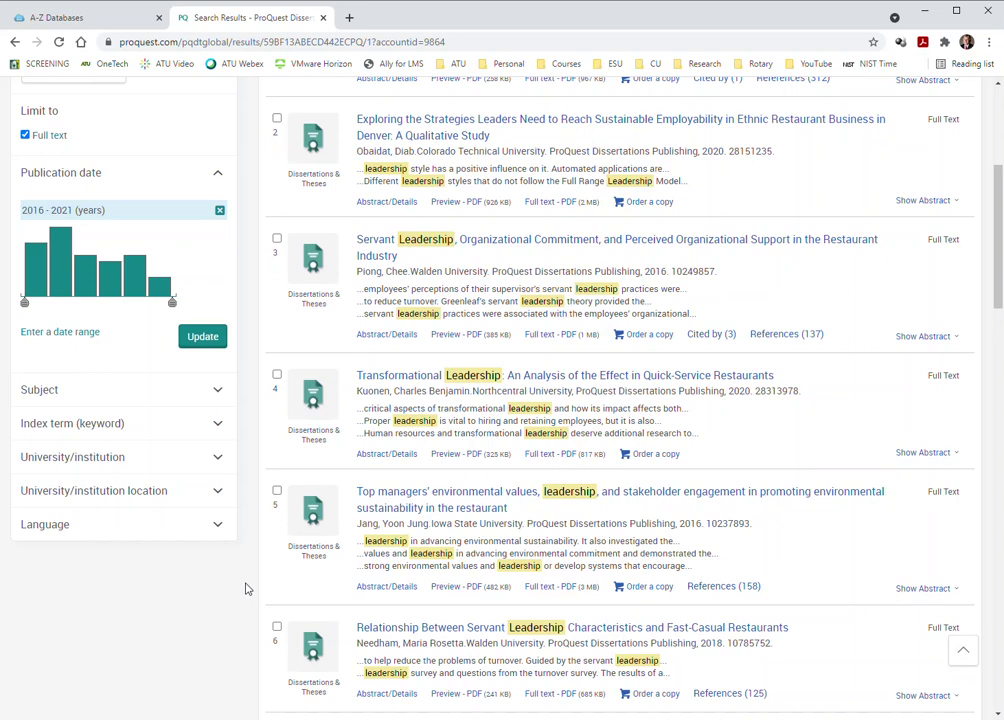
{"action": "left_click", "coordinate": [219, 526]}
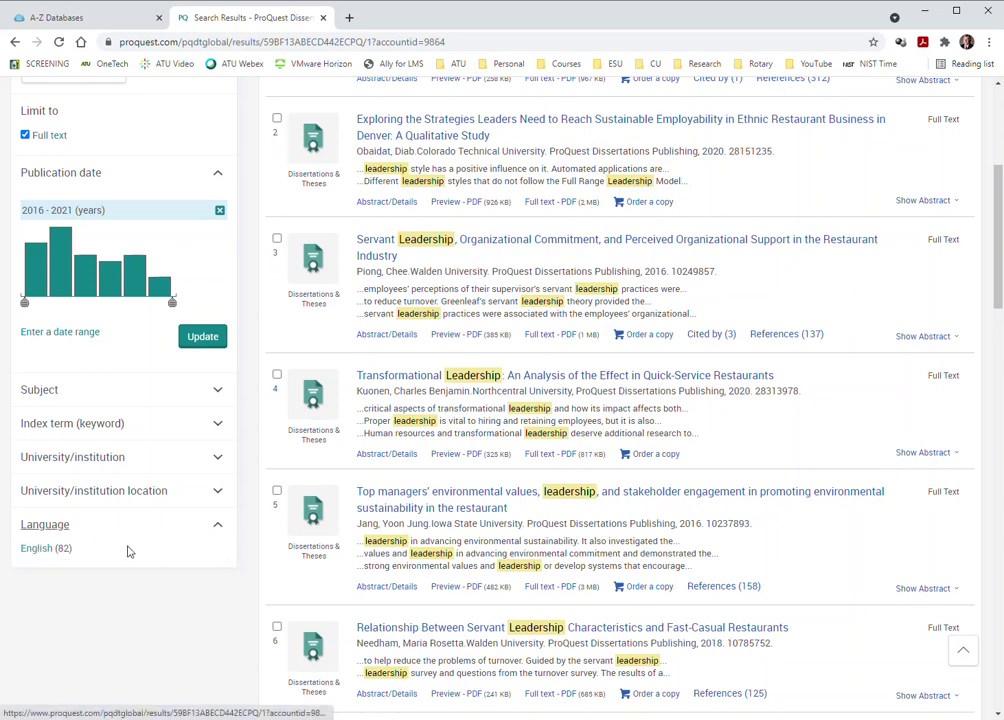
{"action": "scroll", "coordinate": [243, 565], "scroll_direction": "up", "scroll_amount": 4}
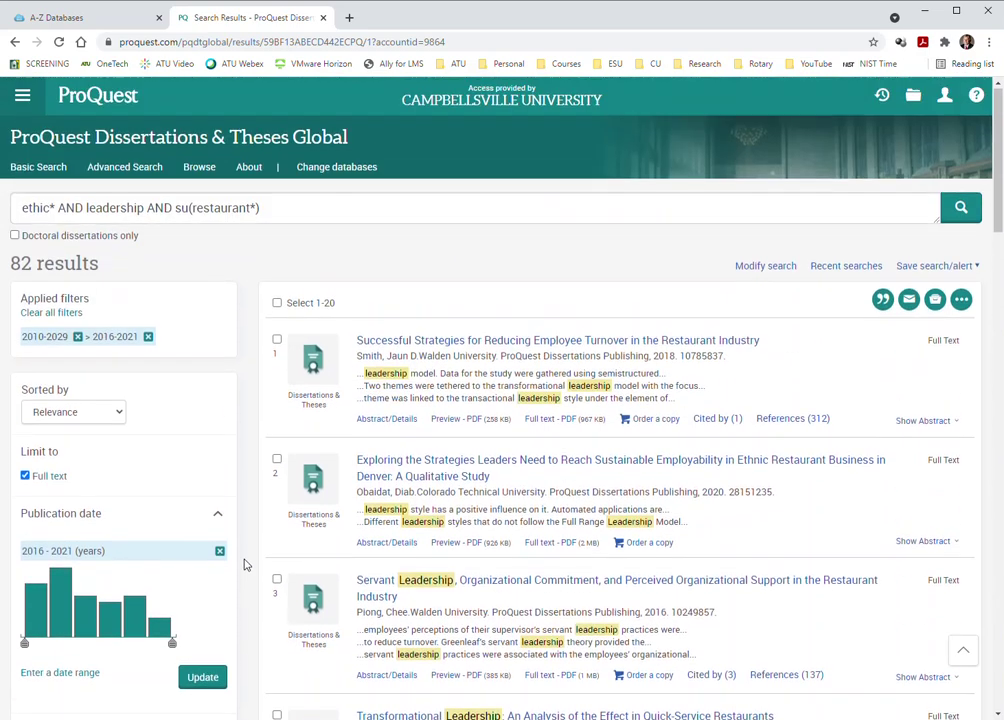
{"action": "scroll", "coordinate": [247, 500], "scroll_direction": "down", "scroll_amount": 2}
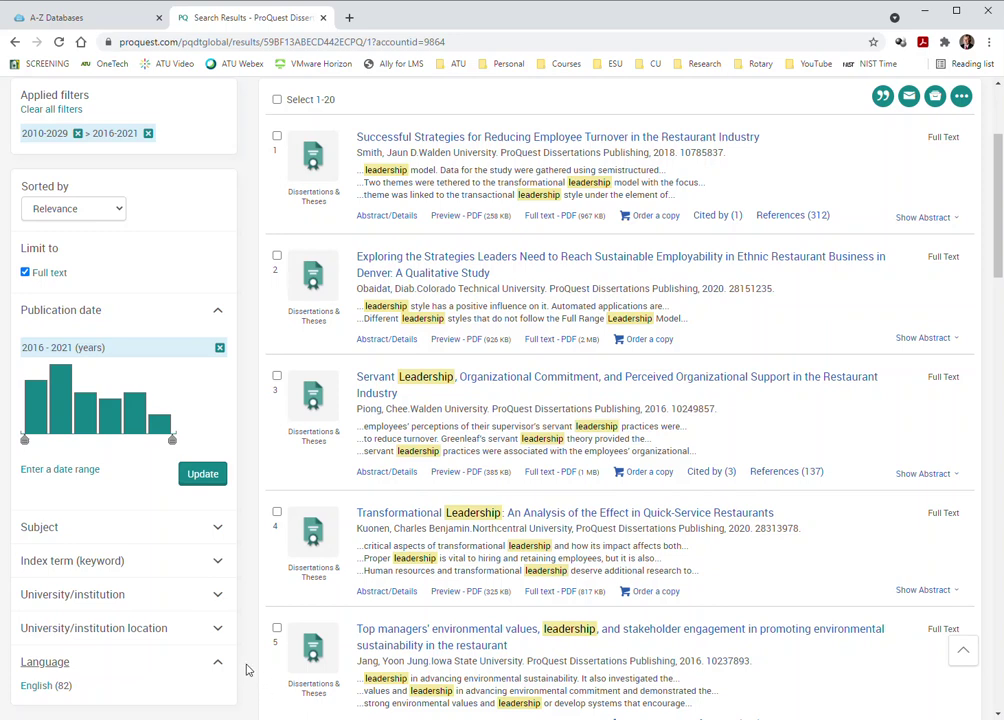
{"action": "left_click", "coordinate": [217, 664]}
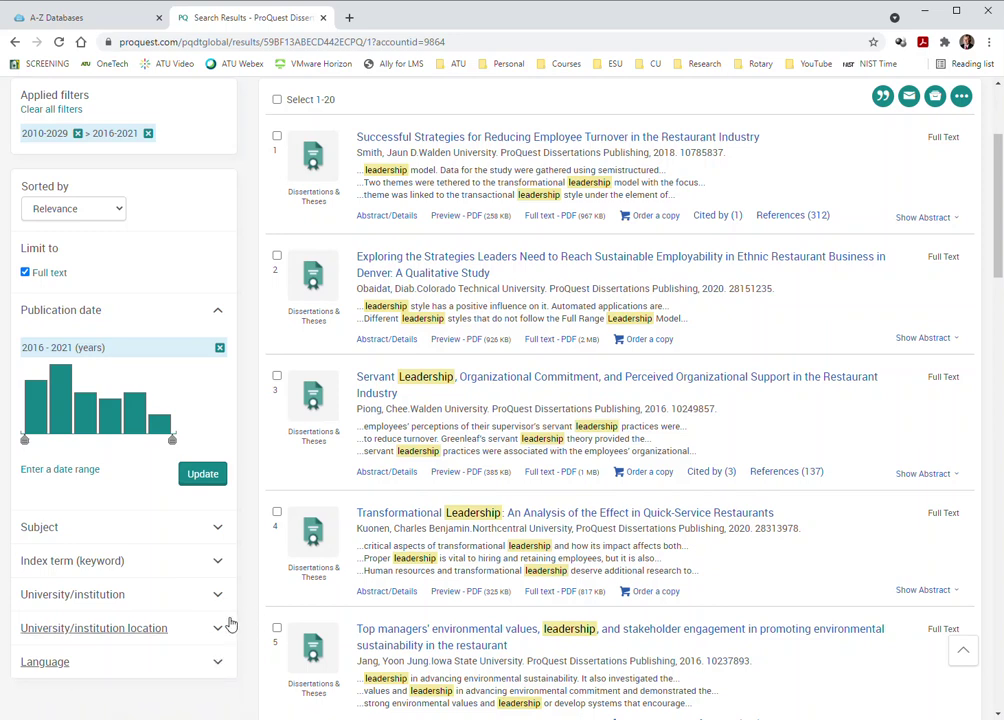
{"action": "left_click", "coordinate": [220, 633]}
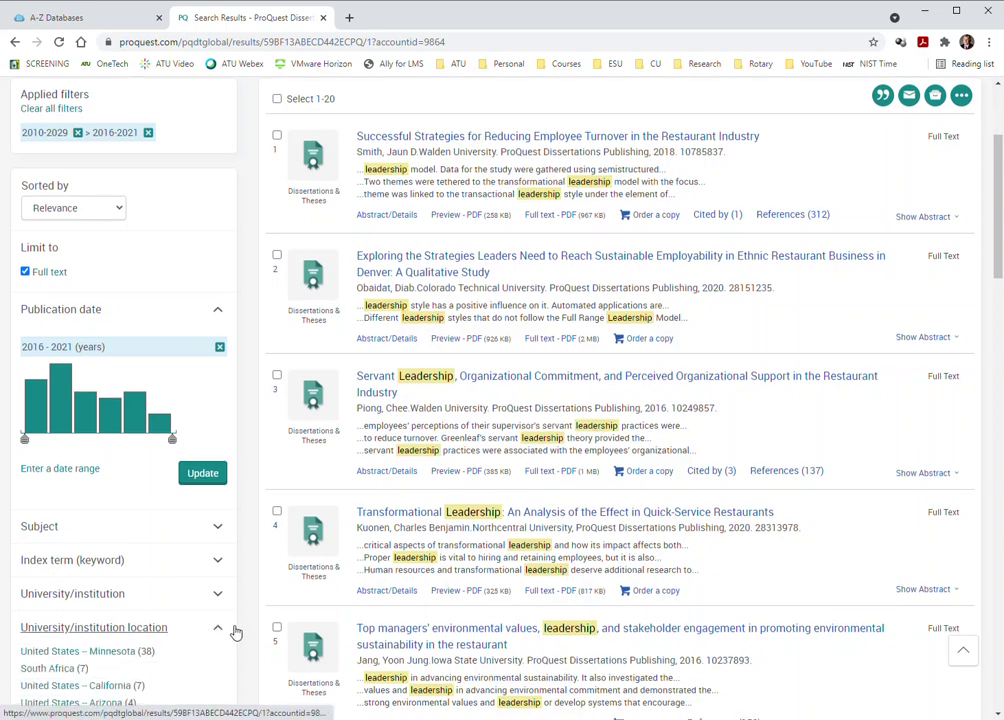
{"action": "scroll", "coordinate": [235, 632], "scroll_direction": "down", "scroll_amount": 1}
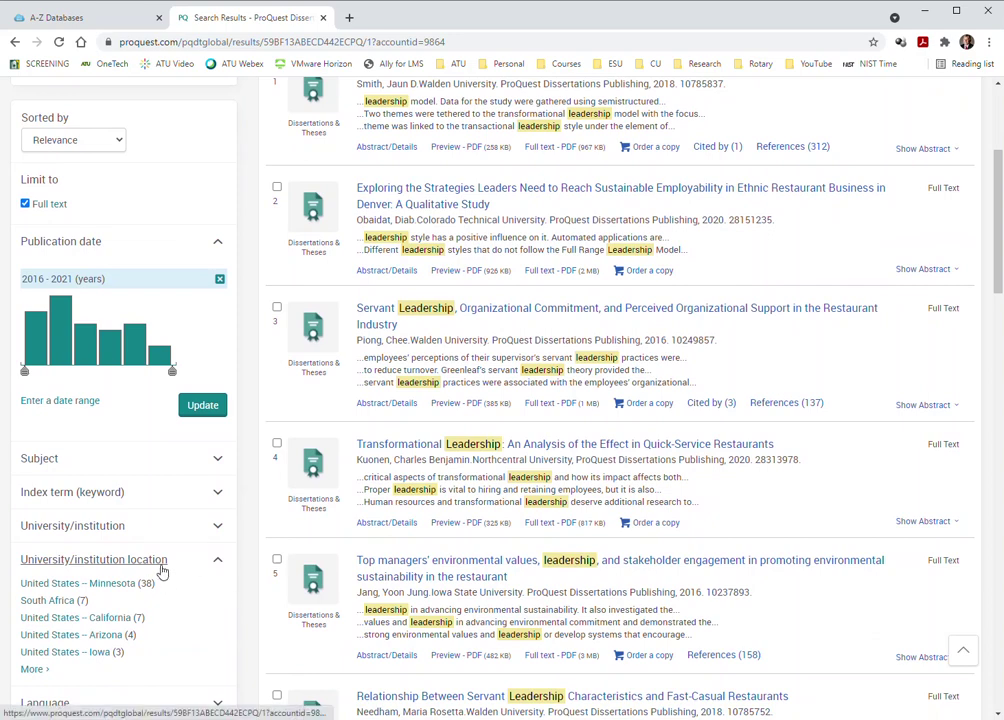
{"action": "left_click", "coordinate": [219, 560]}
{"action": "left_click", "coordinate": [224, 530]}
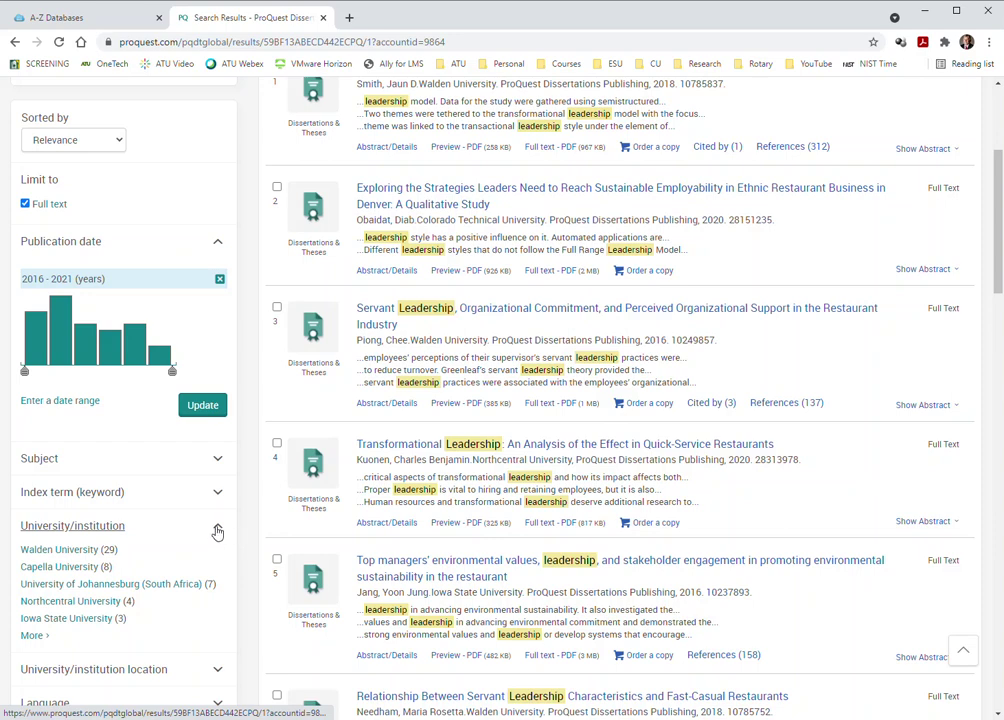
{"action": "left_click", "coordinate": [217, 527]}
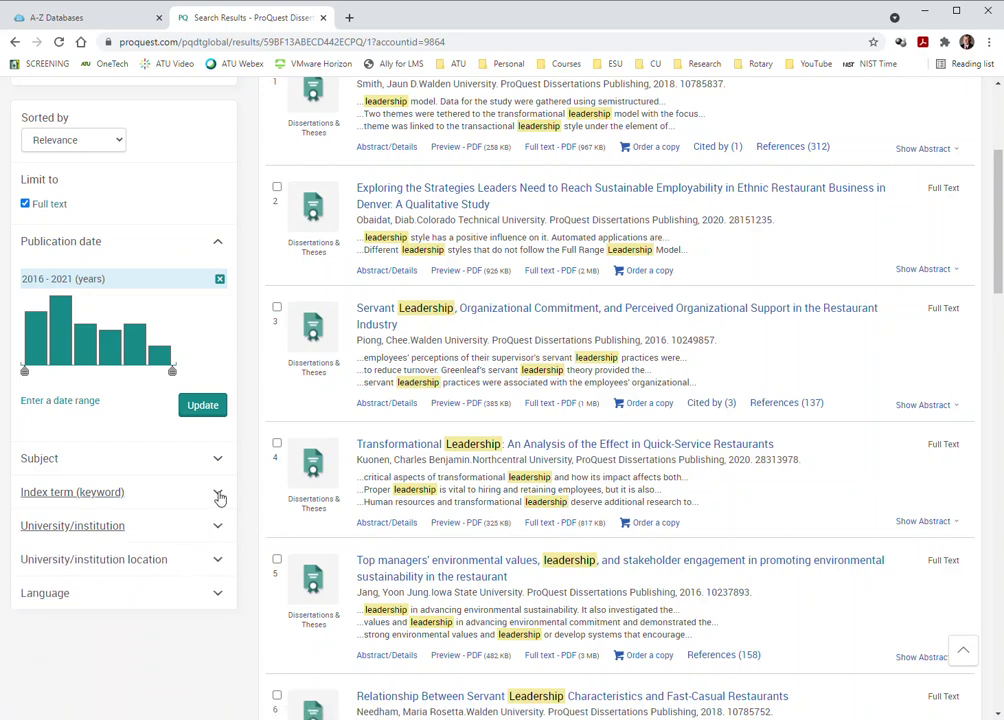
{"action": "left_click", "coordinate": [221, 496]}
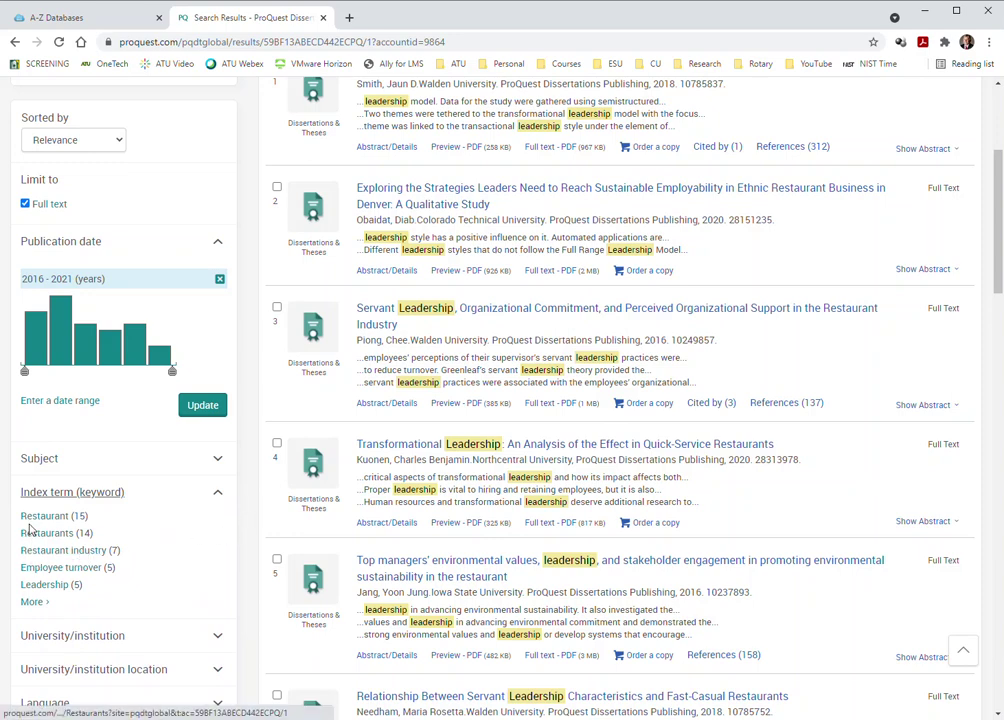
{"action": "left_click", "coordinate": [218, 493]}
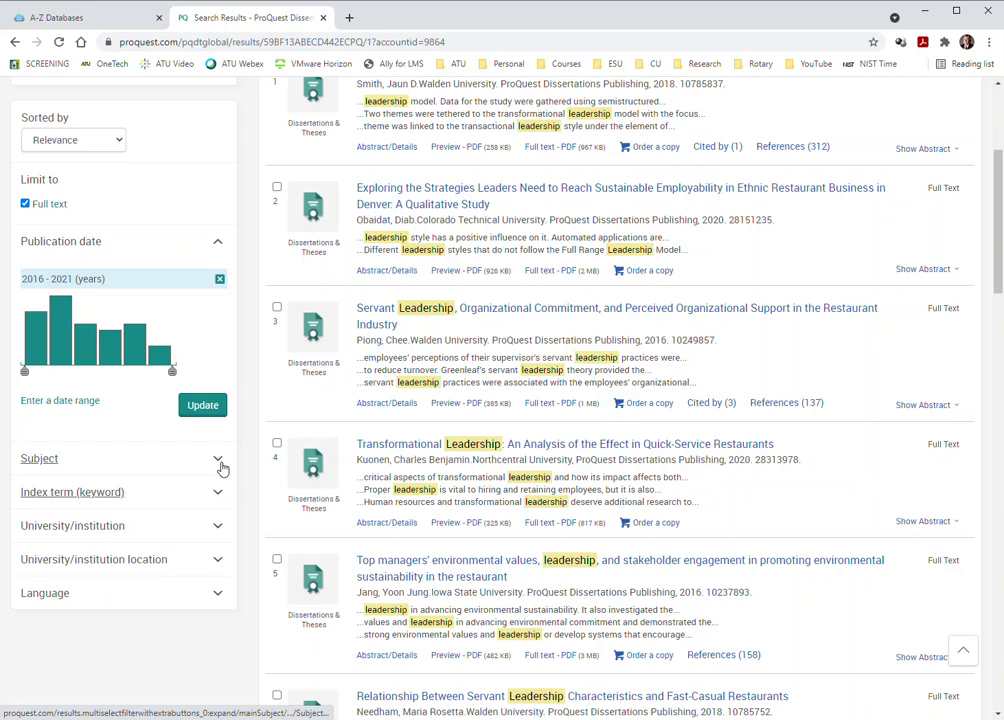
{"action": "left_click", "coordinate": [220, 462]}
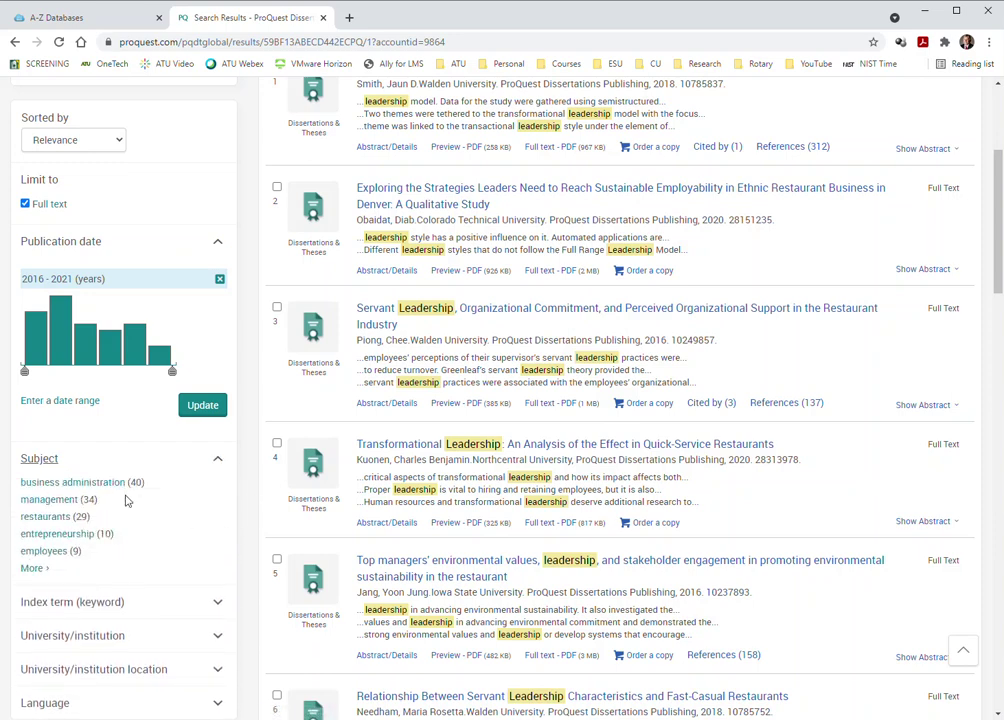
{"action": "left_click", "coordinate": [218, 460]}
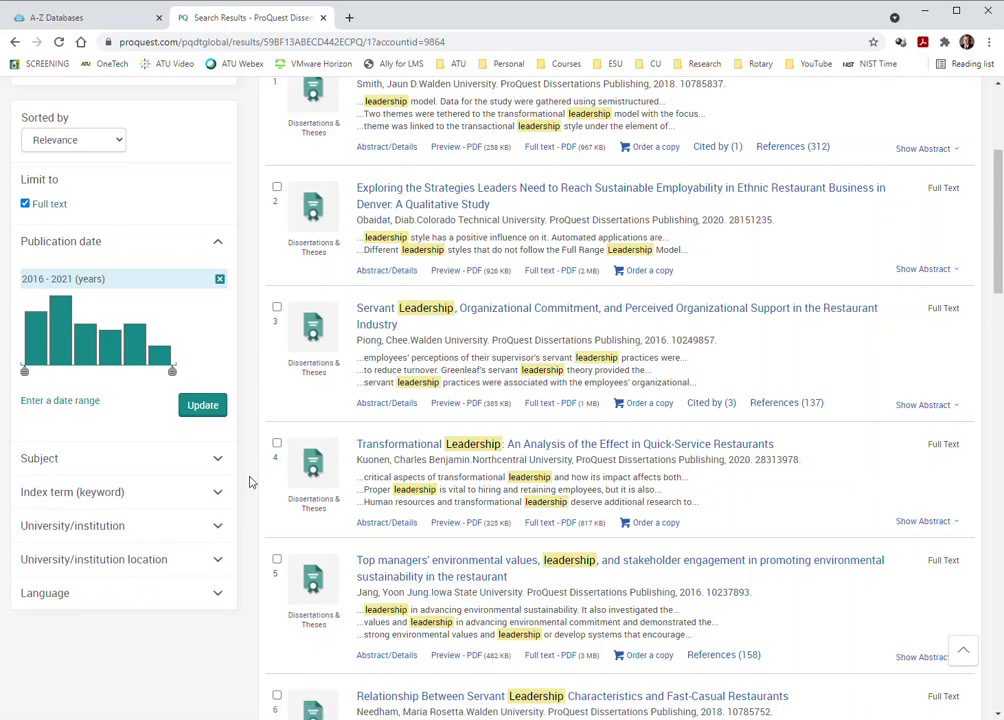
{"action": "scroll", "coordinate": [250, 482], "scroll_direction": "up", "scroll_amount": 2}
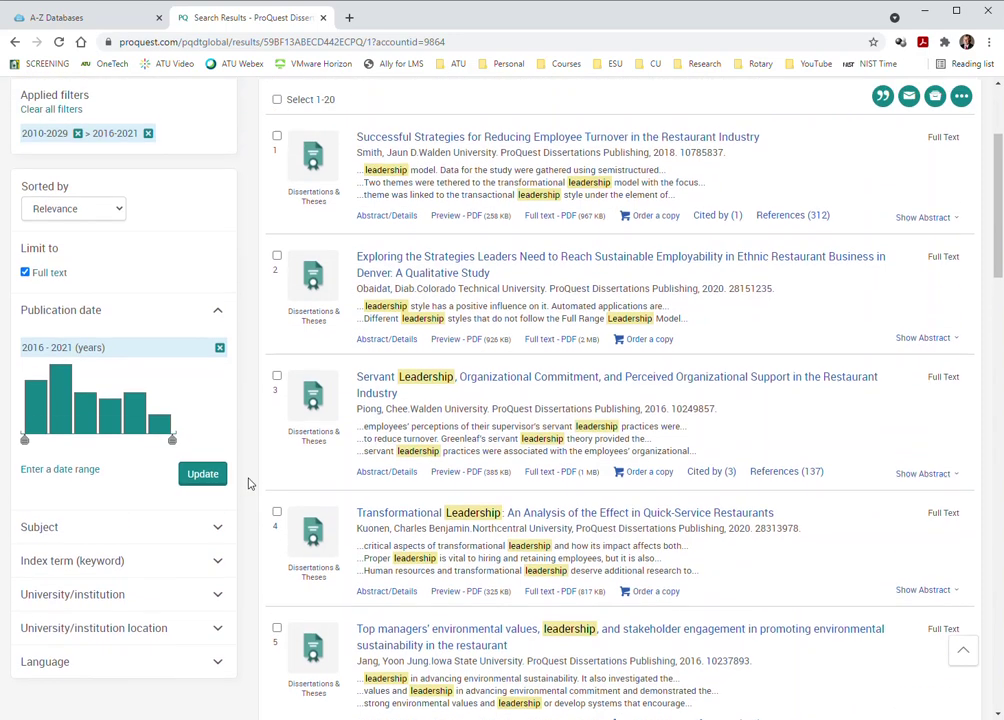
{"action": "scroll", "coordinate": [245, 483], "scroll_direction": "down", "scroll_amount": 1}
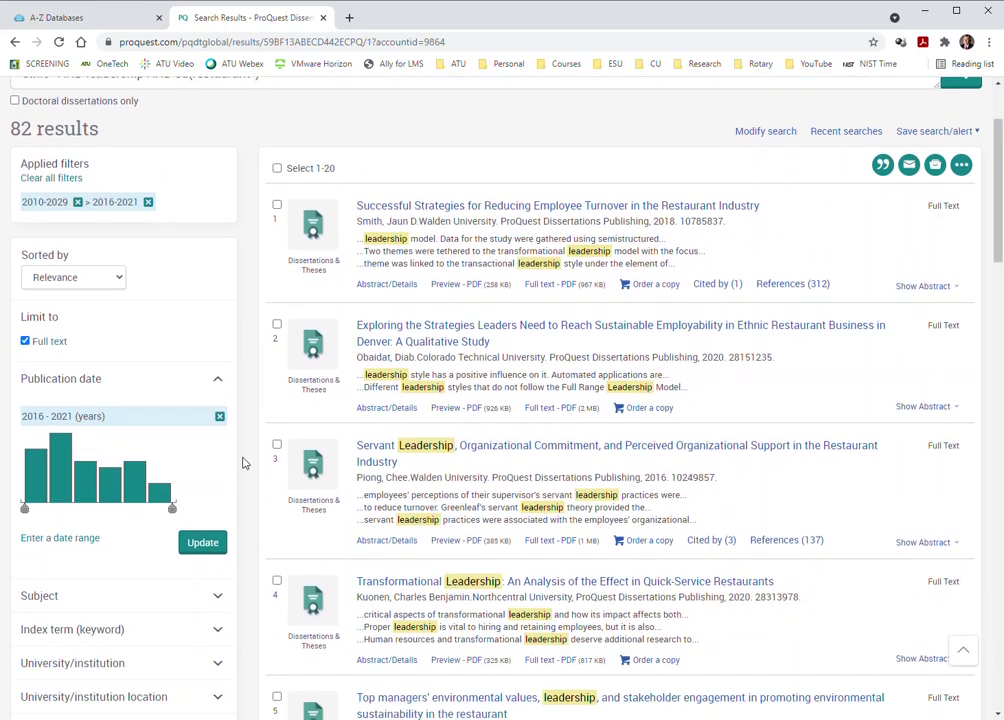